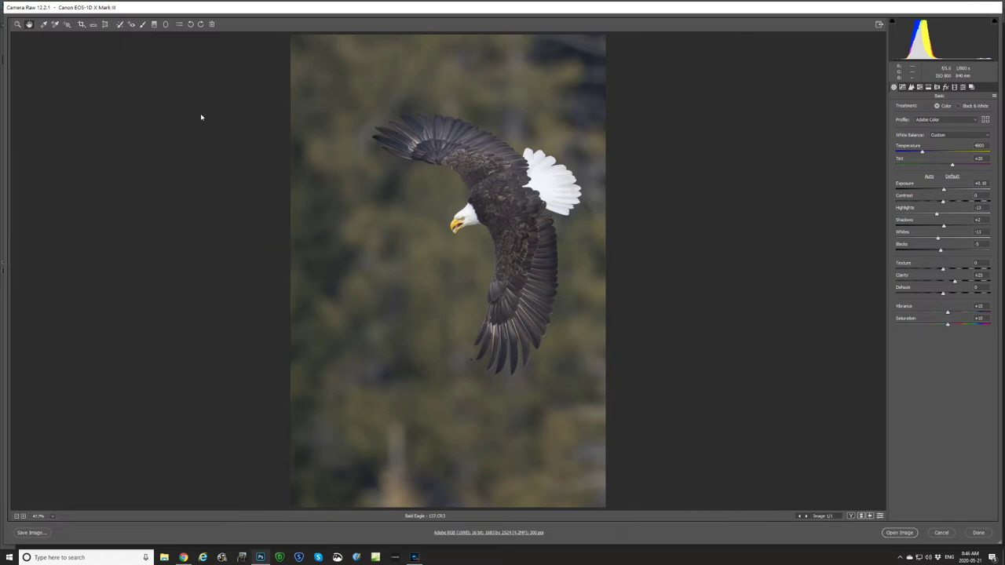
Step: Paint an Adjustment Brush mask over the eagle's white tail and head, with Auto Mask on and the mask overlay shown
left_click(143, 24)
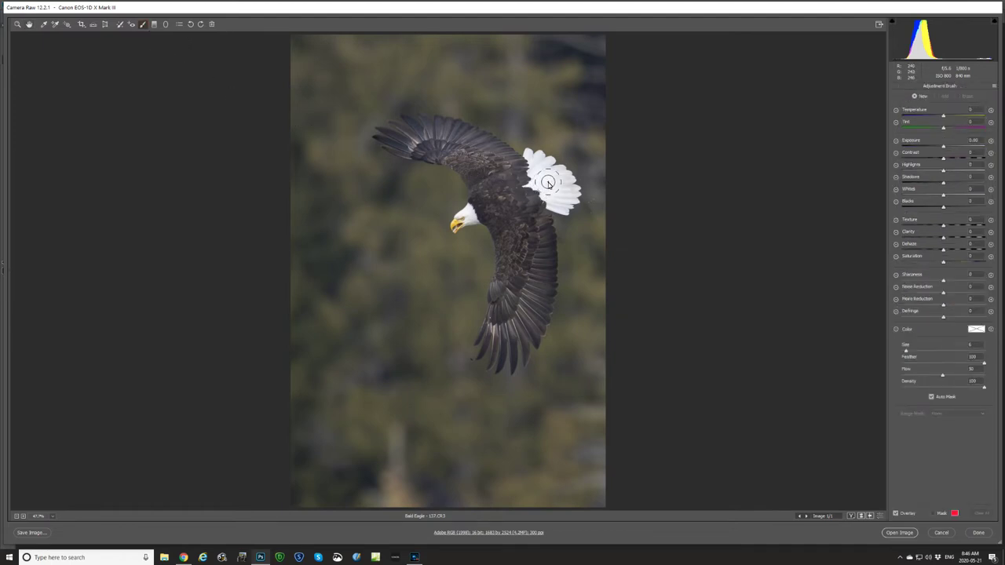
left_click_drag(553, 174, 556, 185)
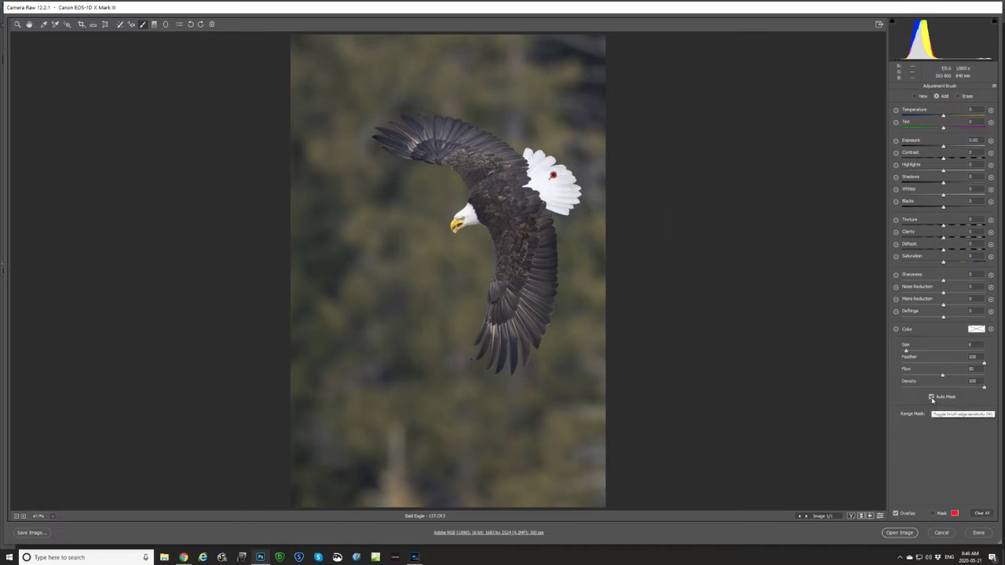
left_click(933, 514)
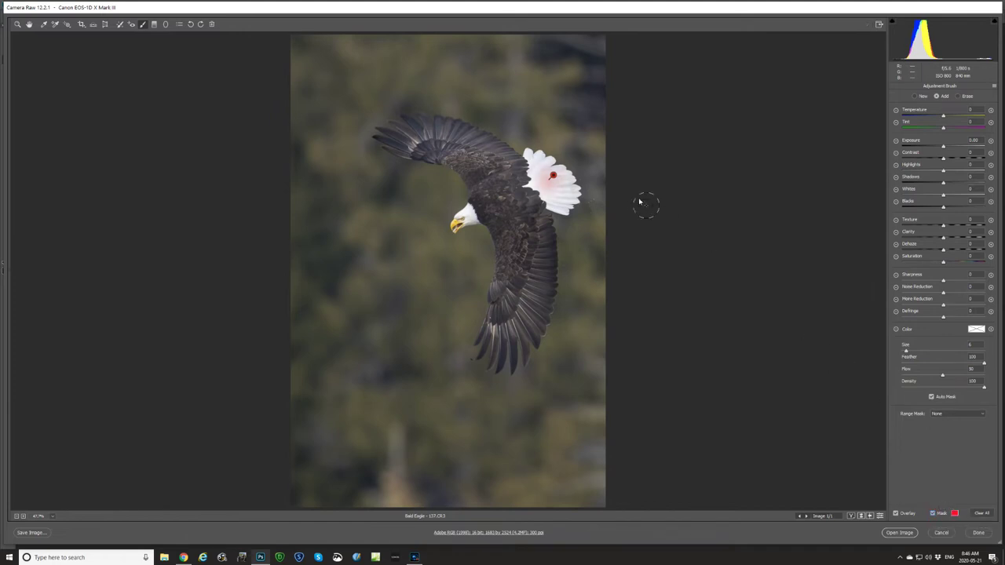
mouse_move(550, 178)
left_mouse_down()
mouse_move(545, 170)
mouse_move(565, 193)
mouse_move(529, 153)
mouse_move(563, 212)
mouse_move(567, 196)
mouse_move(558, 201)
left_mouse_up()
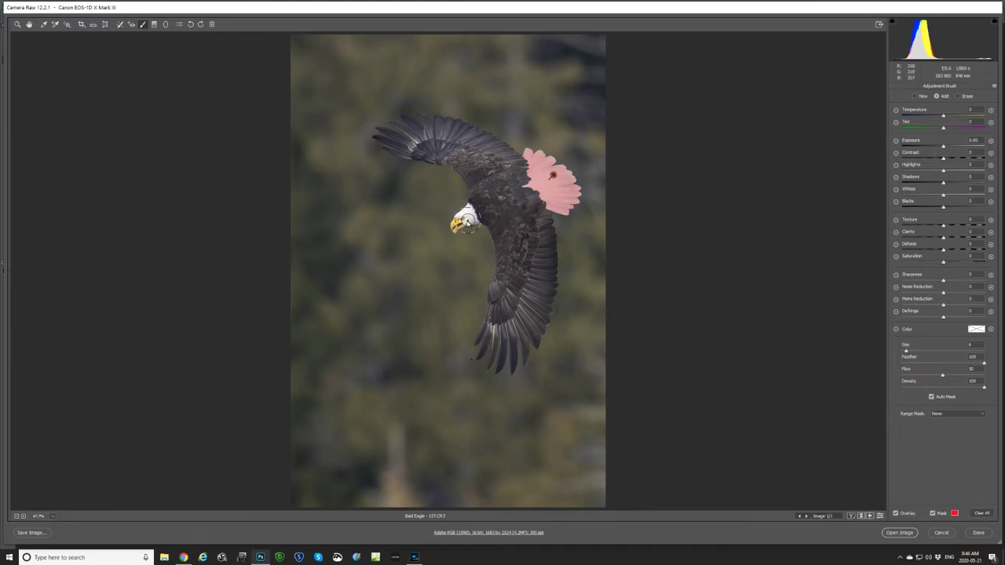
left_click_drag(462, 224, 463, 217)
Step: Hide the mask overlay and lower the tail and head mask's Highlights to -10 and Whites to about -19
left_click_drag(943, 171, 934, 199)
left_click(932, 514)
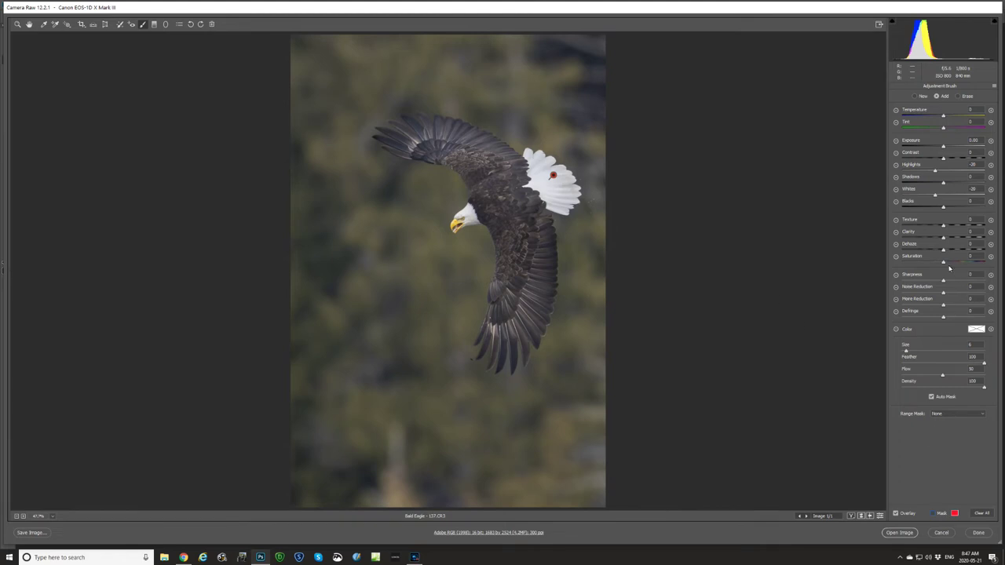
left_click(975, 189)
type("0")
left_click(972, 165)
type("0")
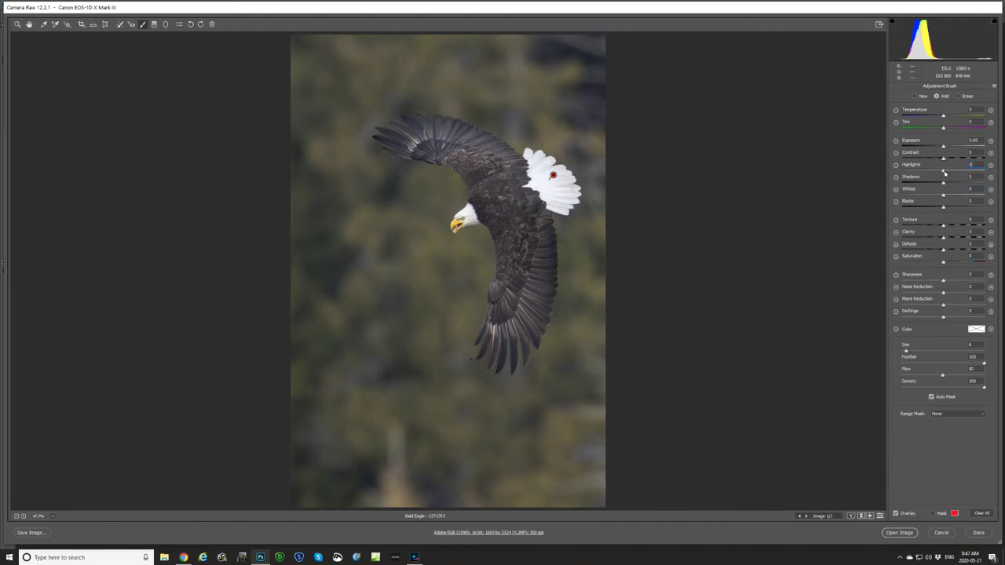
left_click_drag(944, 173, 935, 196)
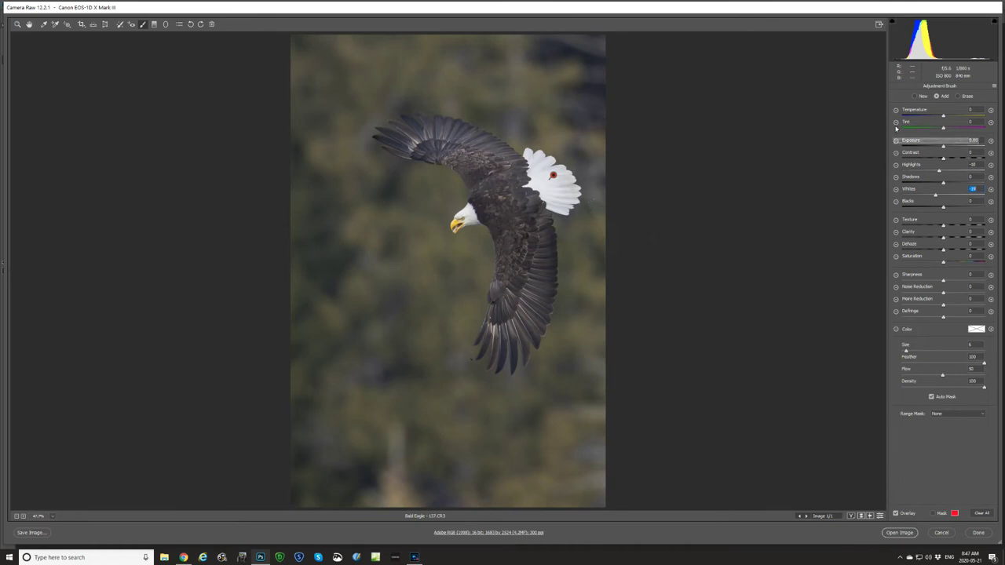
Step: Start a new brush adjustment and paint its mask over the eagle's dark body, inner wings and head, showing the overlay
left_click(914, 97)
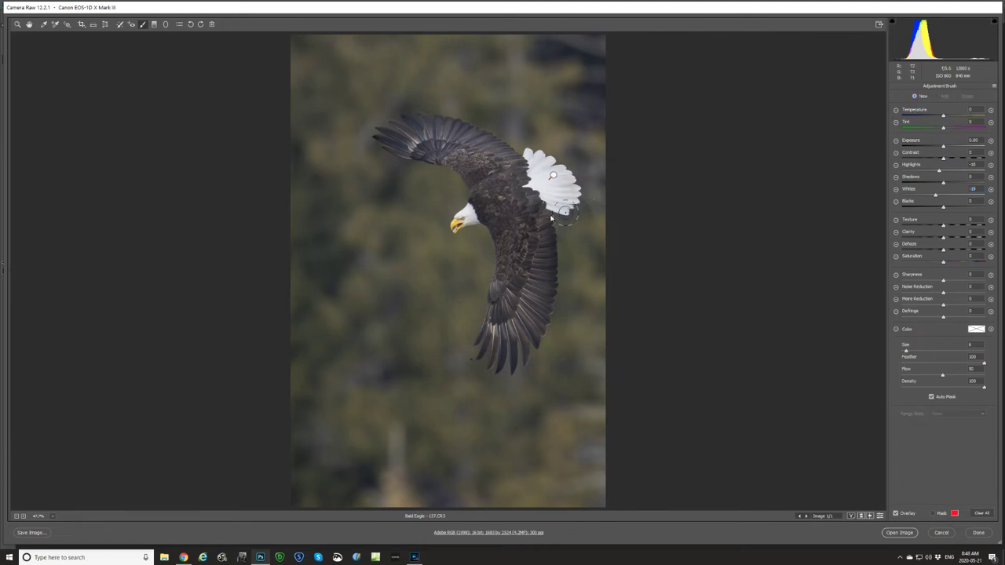
left_click(480, 206)
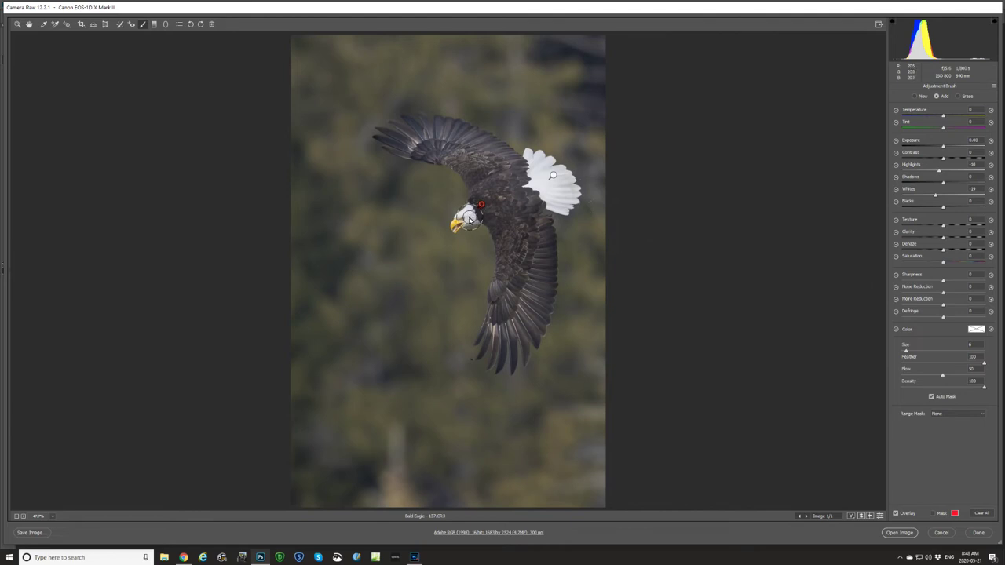
left_click(932, 515)
mouse_move(479, 214)
left_mouse_down()
mouse_move(470, 167)
mouse_move(493, 188)
mouse_move(516, 241)
mouse_move(502, 247)
mouse_move(504, 232)
mouse_move(508, 291)
mouse_move(521, 235)
mouse_move(508, 201)
mouse_move(494, 174)
mouse_move(445, 157)
mouse_move(498, 188)
mouse_move(512, 230)
mouse_move(506, 275)
mouse_move(516, 233)
mouse_move(521, 265)
mouse_move(500, 202)
mouse_move(539, 229)
left_mouse_up()
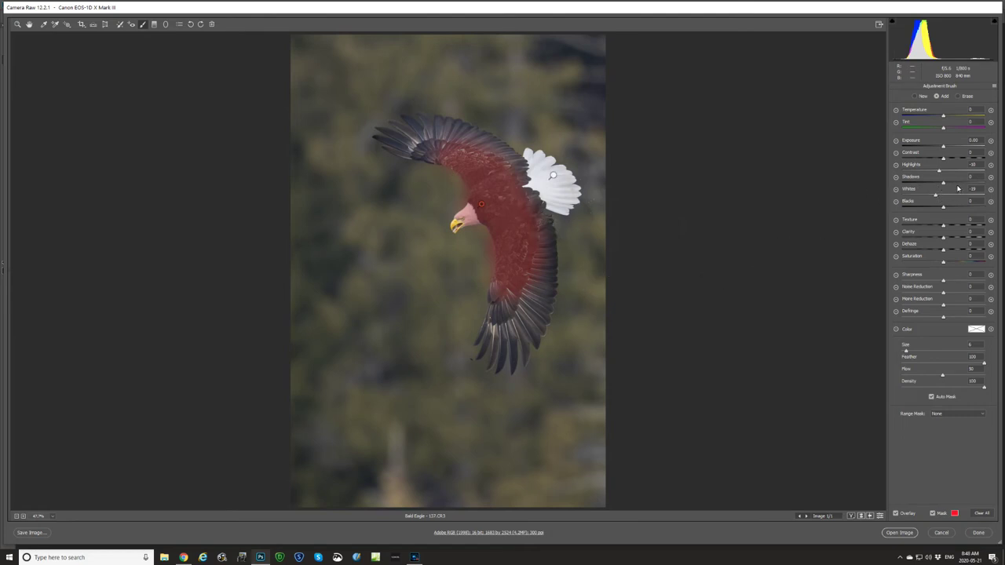
Step: Reset the body mask's Highlights and Whites to 0, hide the overlay, and set Texture +8, Saturation +6 and Sharpness +9
left_click_drag(939, 171, 943, 199)
left_click(933, 514)
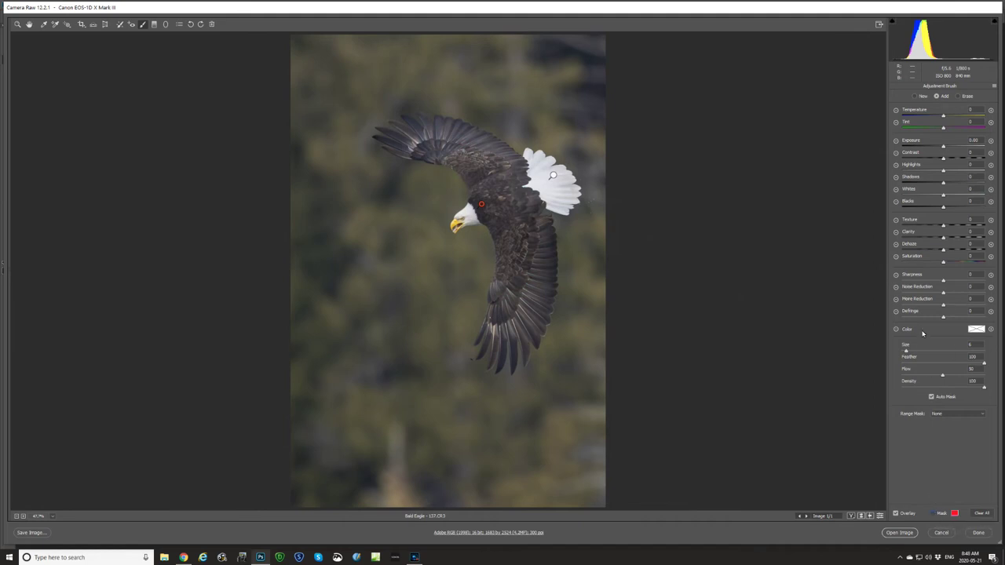
left_click(944, 227)
left_click(946, 264)
left_click(946, 281)
Step: Inspect the feathers at 100% and raise the body mask's Texture to +25 and Sharpness to +11
key("ctrl+alt+0")
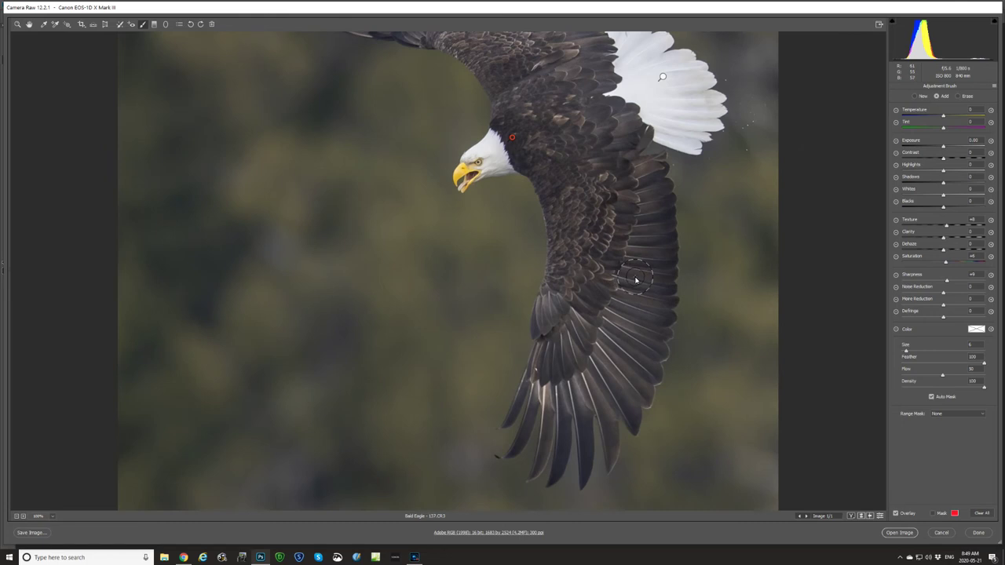
scroll(644, 279, "up", 3)
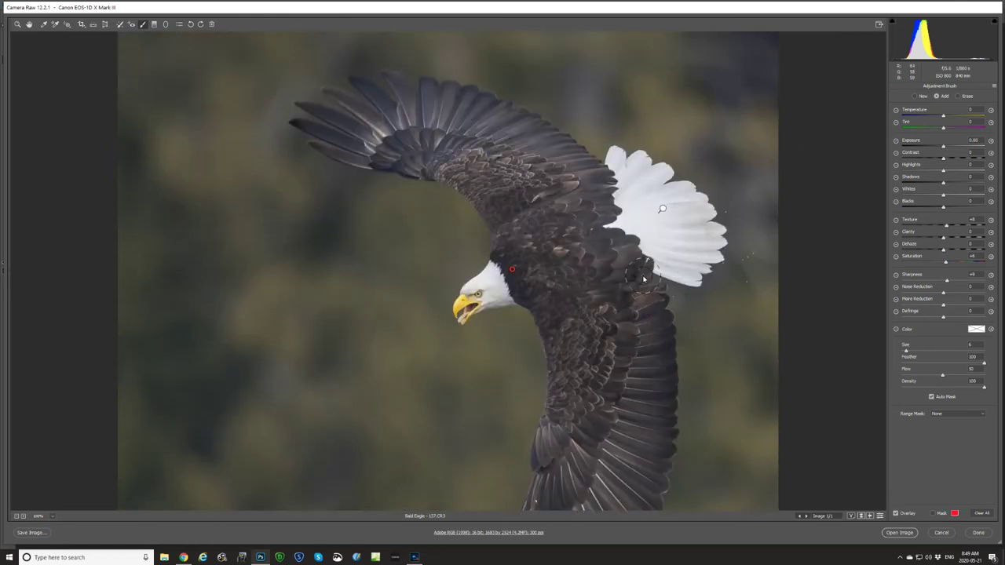
left_click(515, 272)
mouse_move(947, 227)
left_mouse_down()
mouse_move(964, 227)
mouse_move(954, 227)
left_mouse_up()
left_click_drag(946, 281, 949, 282)
Step: Try raising the body mask's Exposure to +1.95 and return it to 0
left_click(945, 147)
left_click_drag(956, 148, 964, 149)
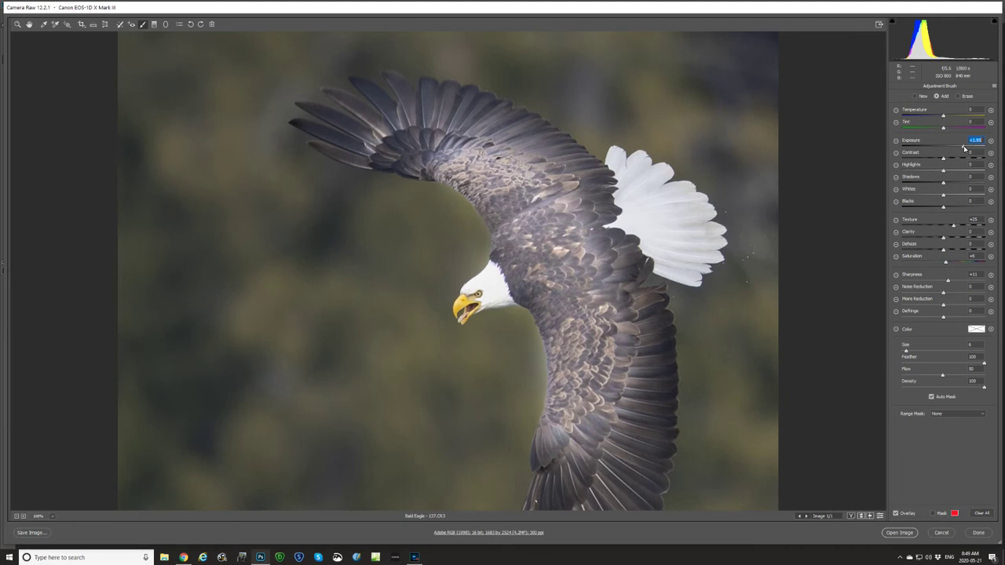
left_click_drag(964, 148, 943, 151)
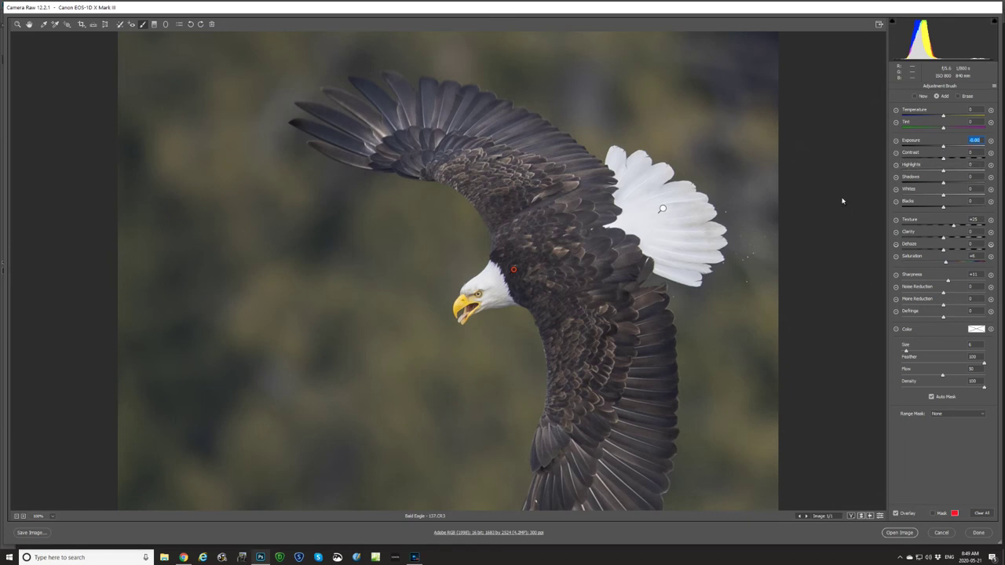
Step: Fit the whole photo in view, leave the Adjustment Brush, and compare the image before and after the brush adjustments
key("ctrl+0")
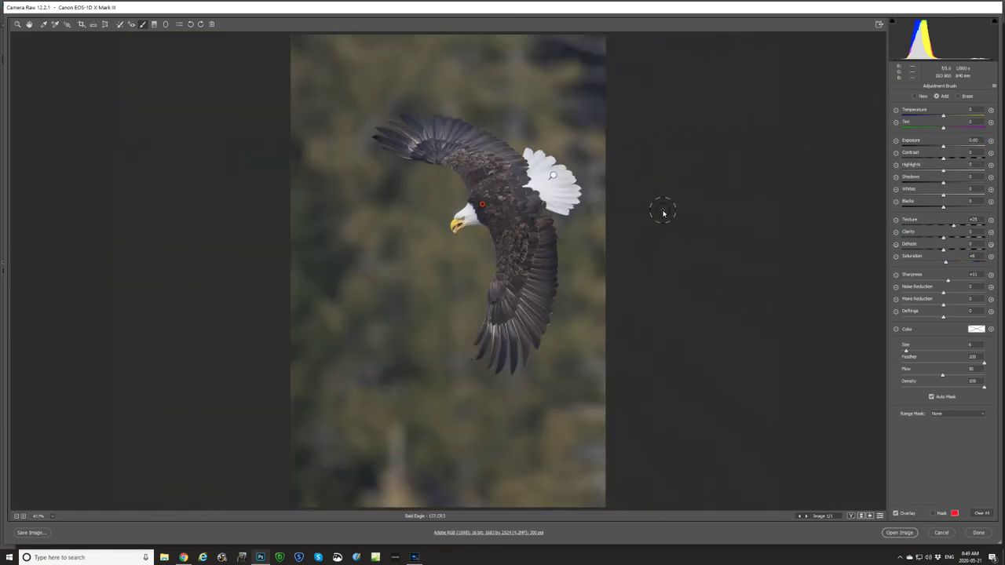
left_click(29, 23)
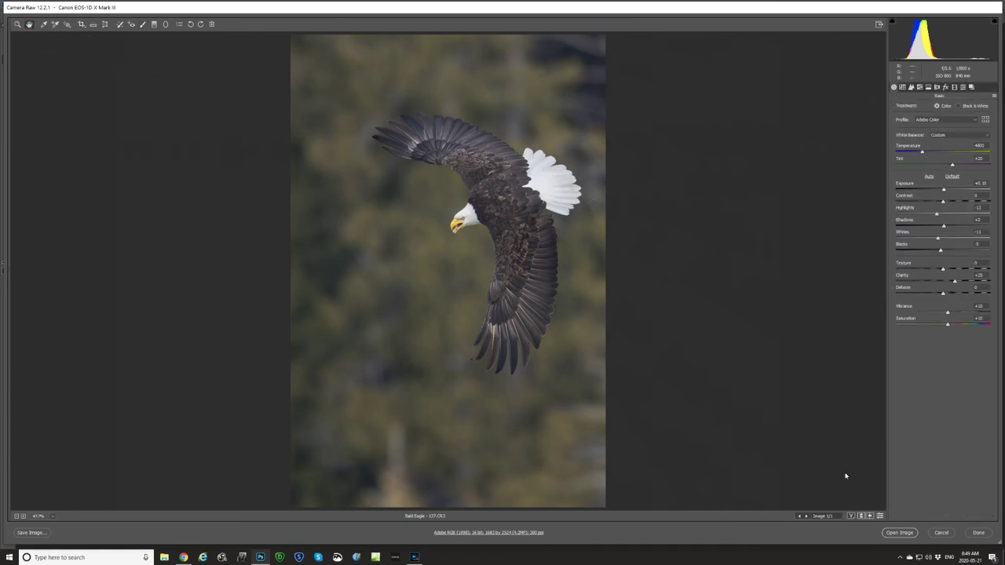
left_click(861, 515)
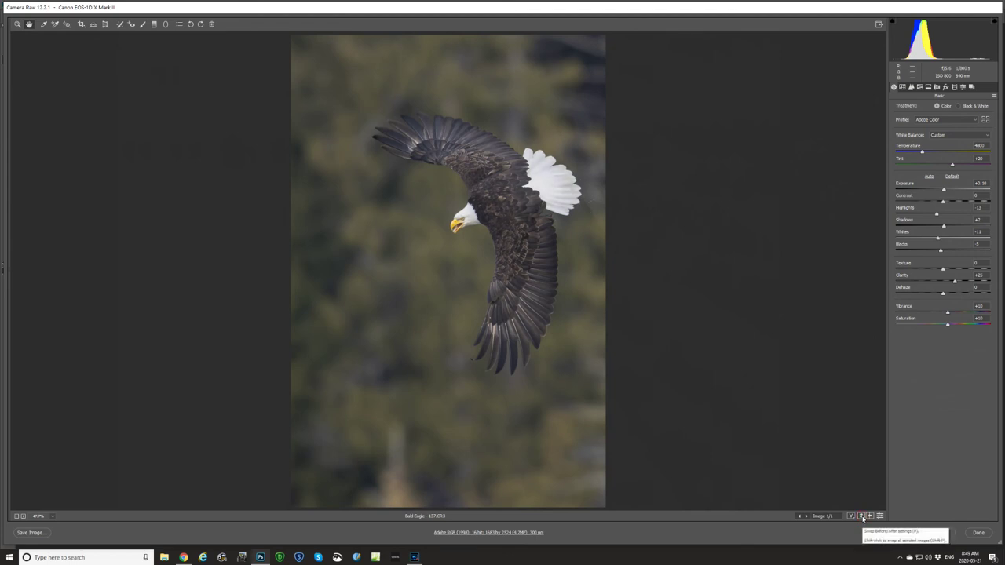
left_click(861, 516)
left_click(861, 515)
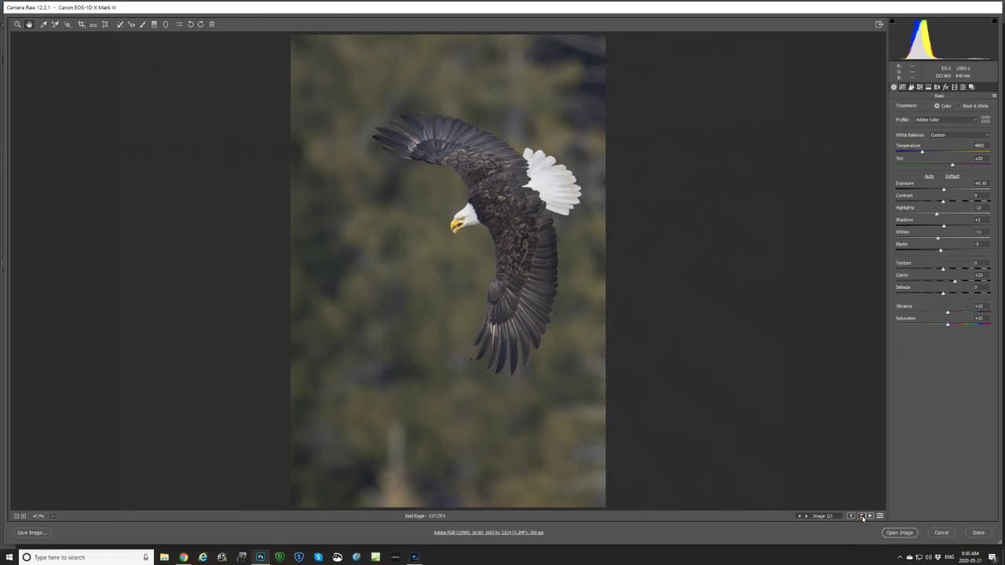
left_click(861, 516)
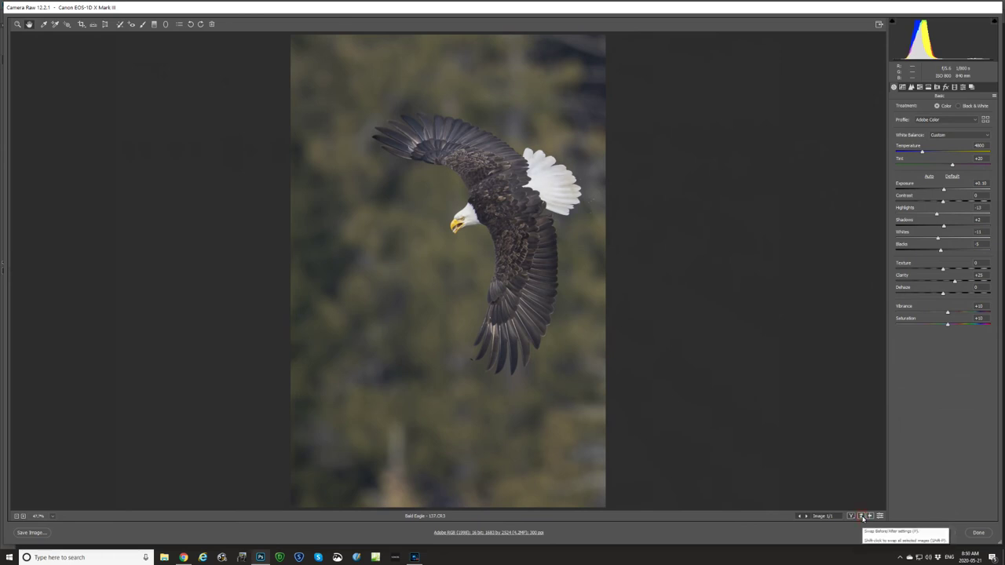
left_click(861, 516)
left_click(862, 516)
left_click(862, 516)
left_click(861, 516)
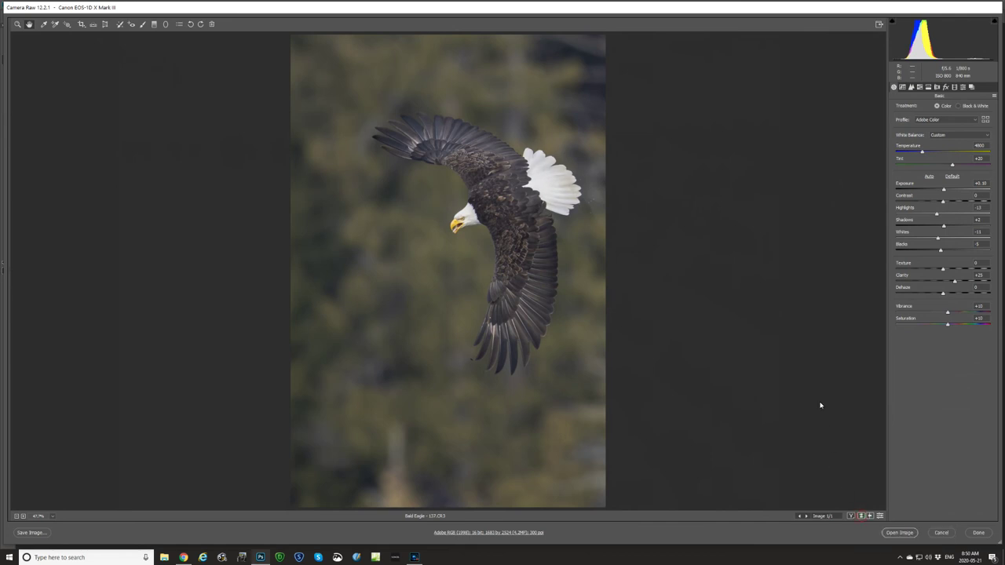